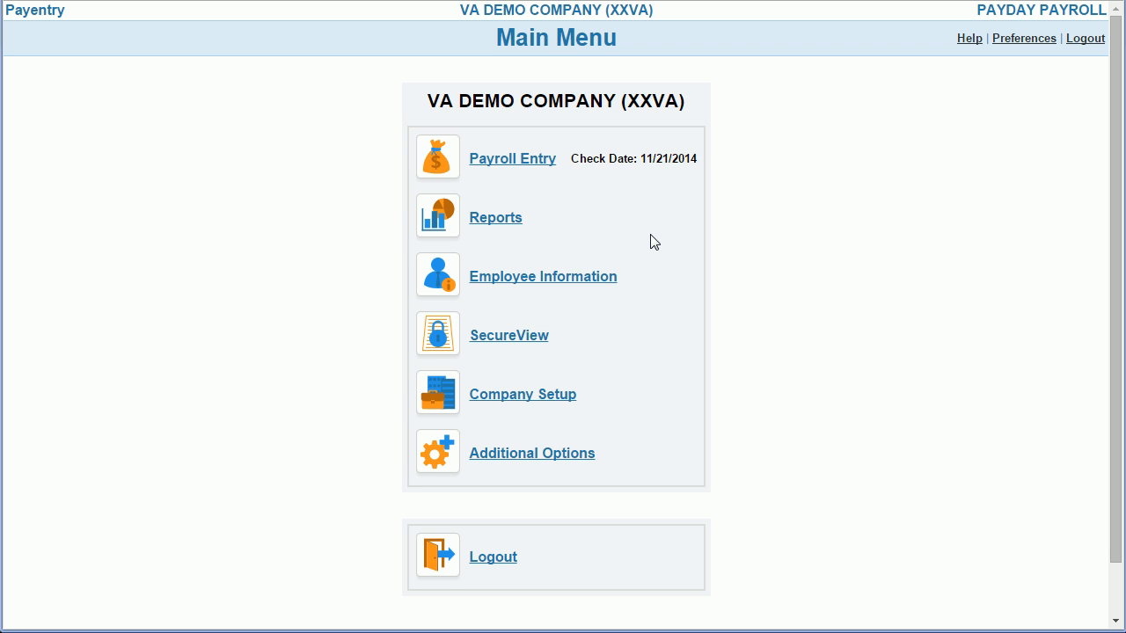
Step: Open the new employee form from Employee Information and view its ACA Status choices
left_click(597, 278)
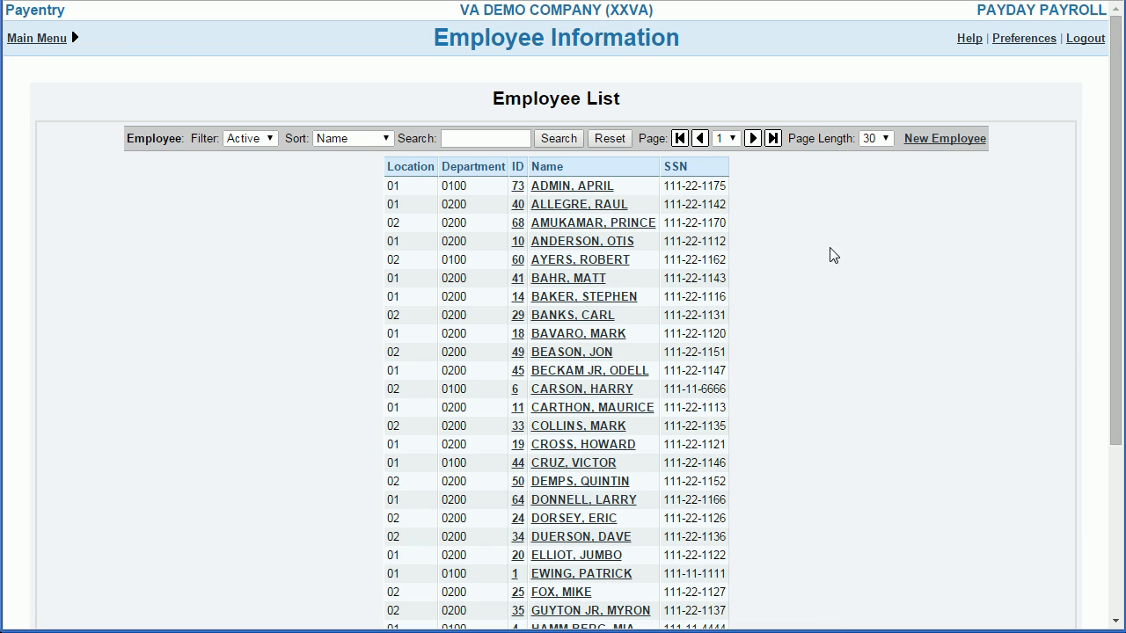
left_click(934, 140)
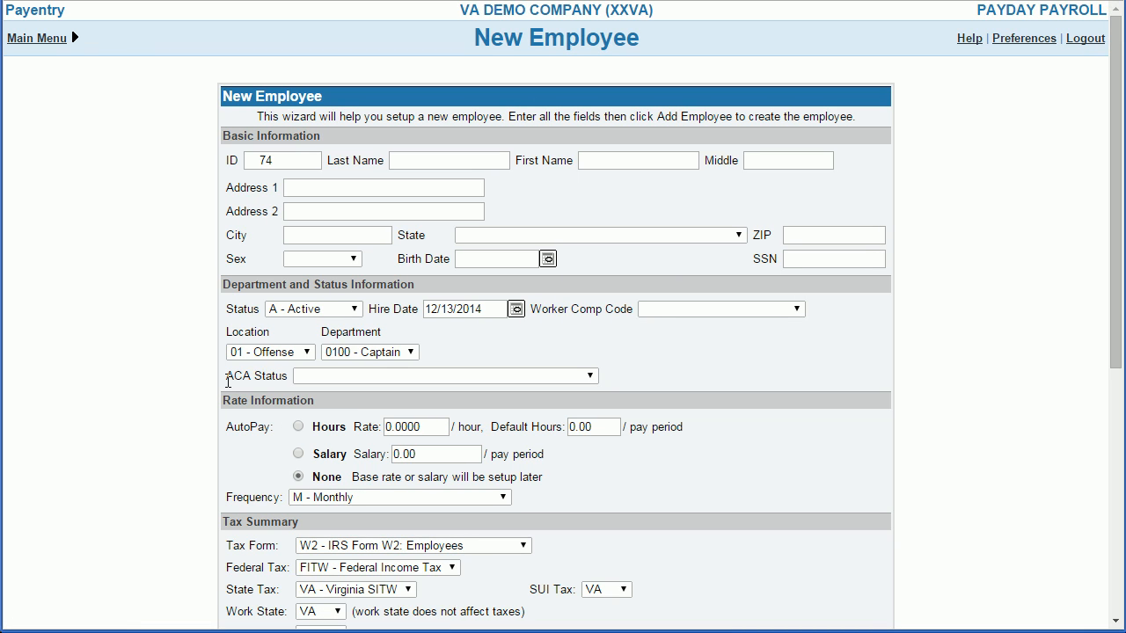
left_click(590, 380)
left_click(622, 363)
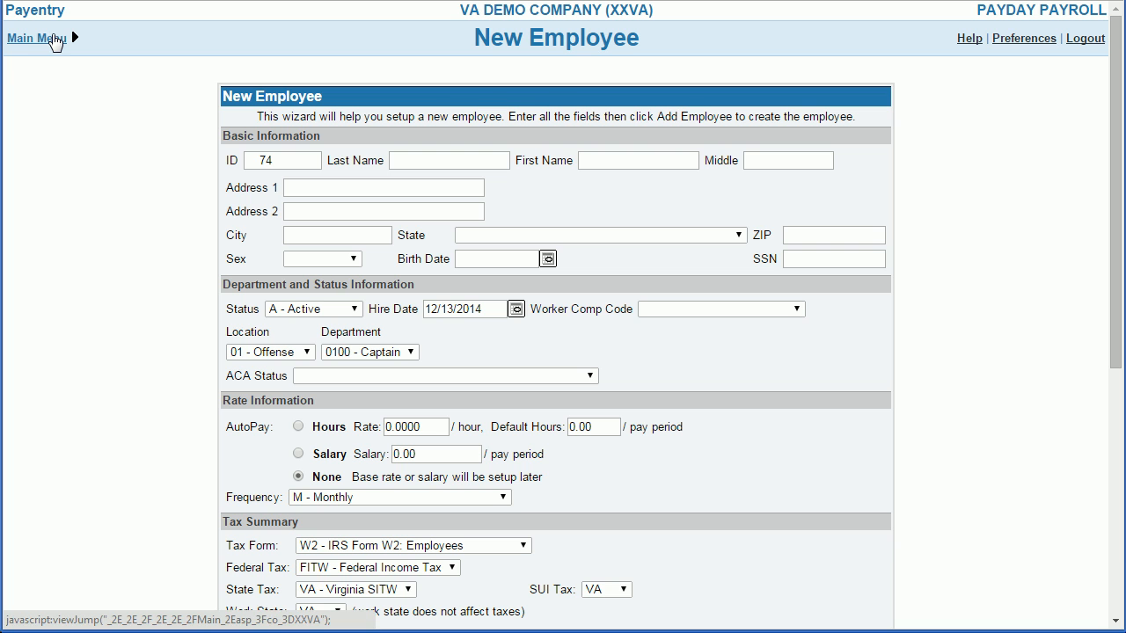
Step: Open the ACA status page in the record of the employee with ID 10
left_click(55, 41)
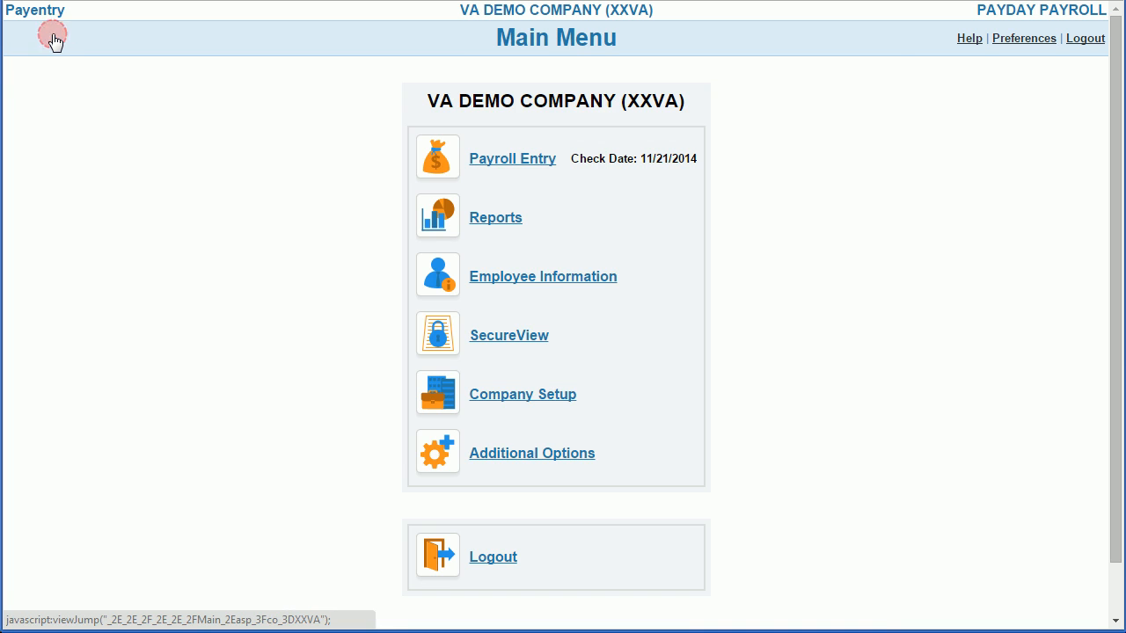
left_click(551, 280)
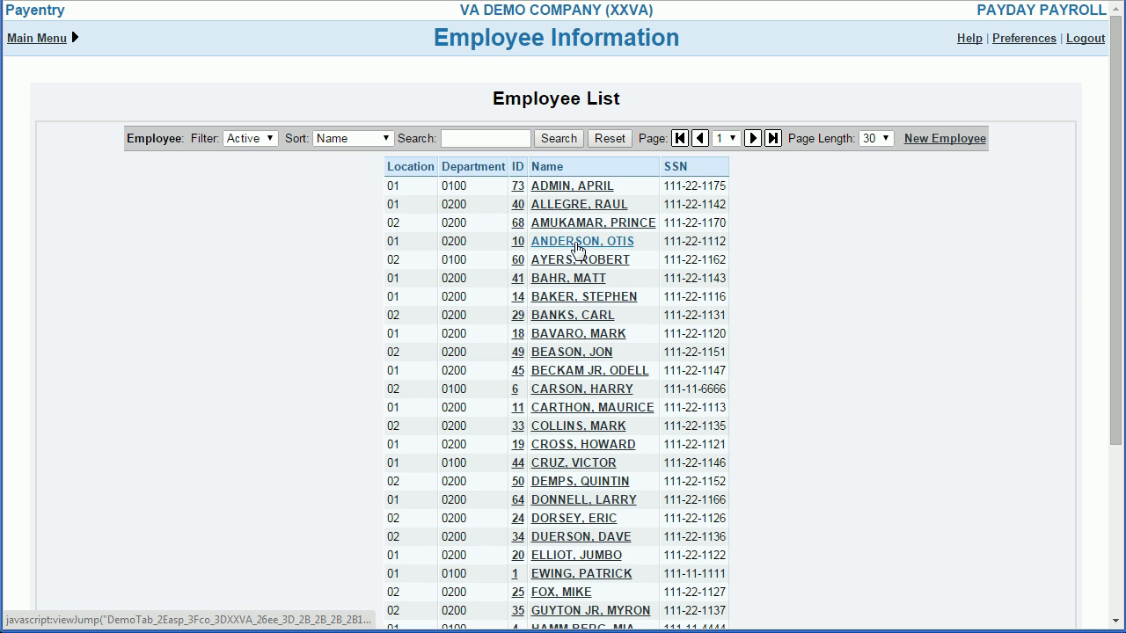
left_click(577, 243)
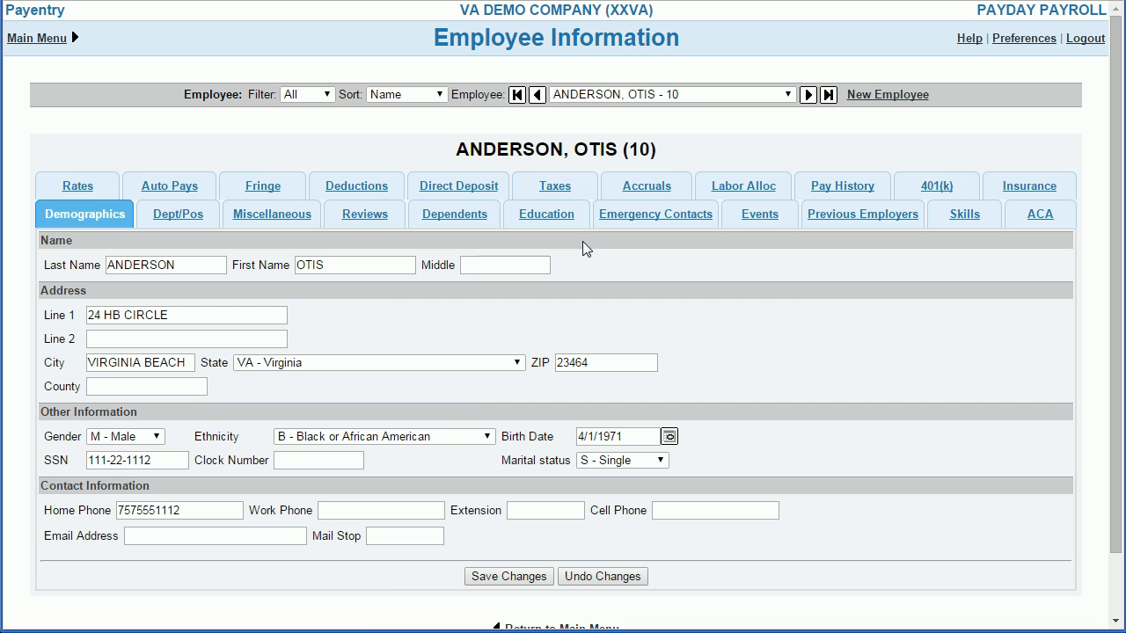
left_click(1040, 216)
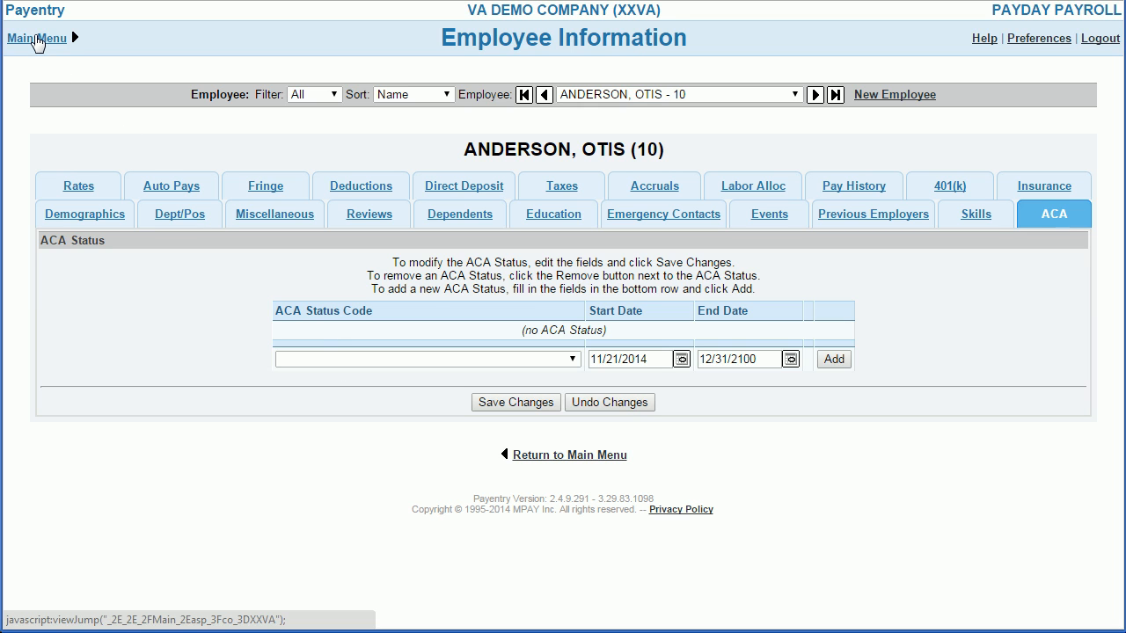
Step: Open the EE ACA Status Bulk Update page in Company Setup
left_click(37, 40)
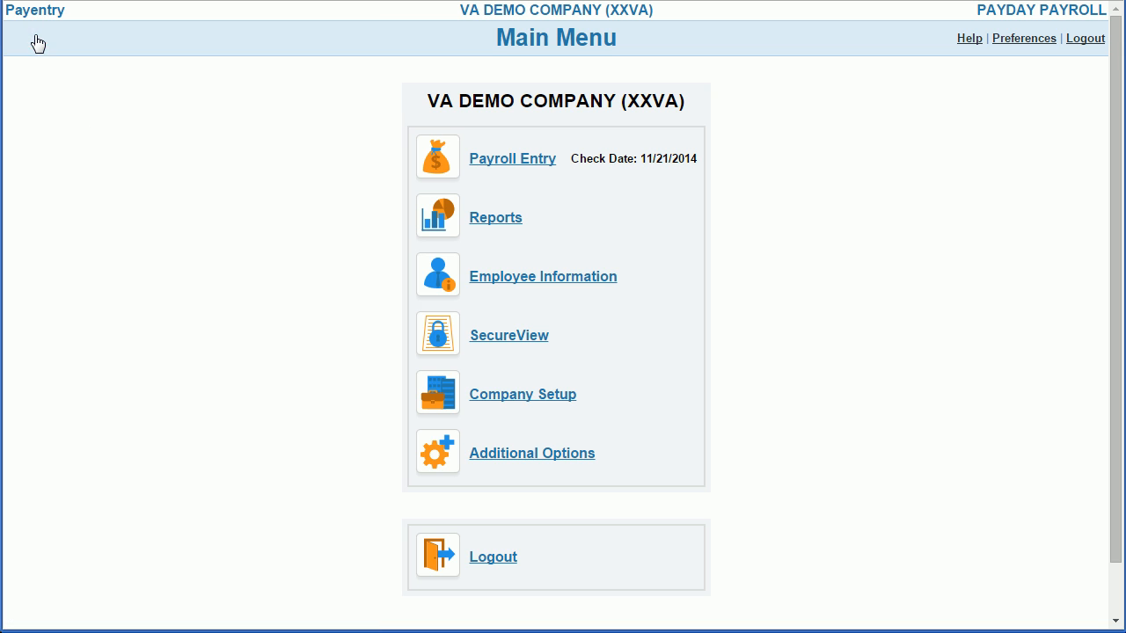
left_click(530, 396)
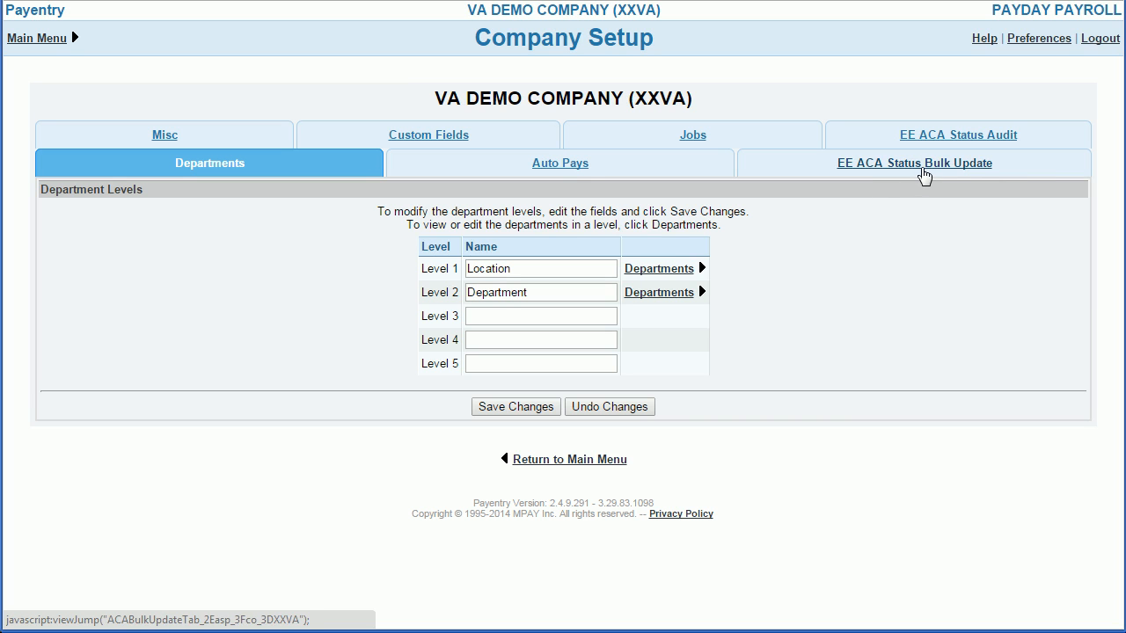
left_click(924, 176)
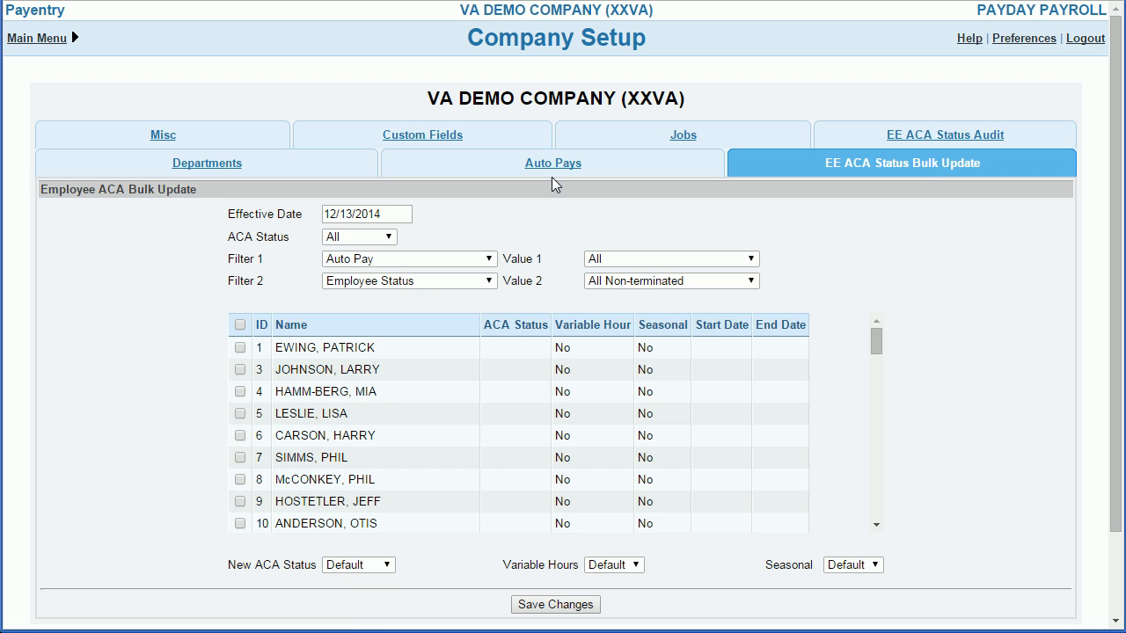
Step: Set the bulk update's effective date to 01/01/2014
left_click(398, 213)
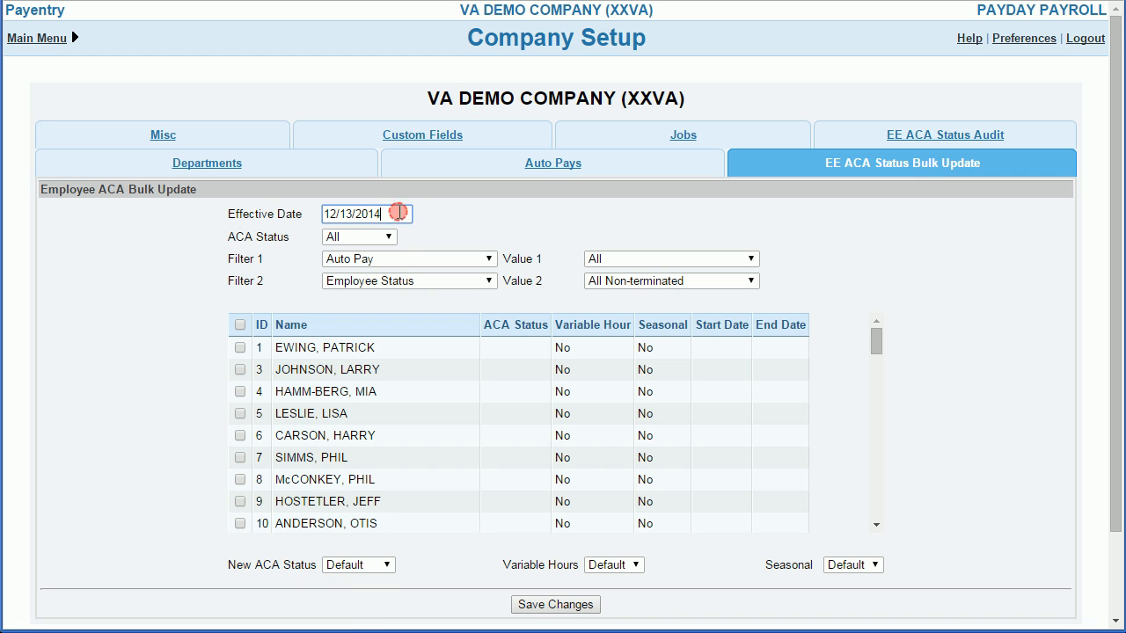
left_click(399, 213)
left_click_drag(400, 213, 302, 211)
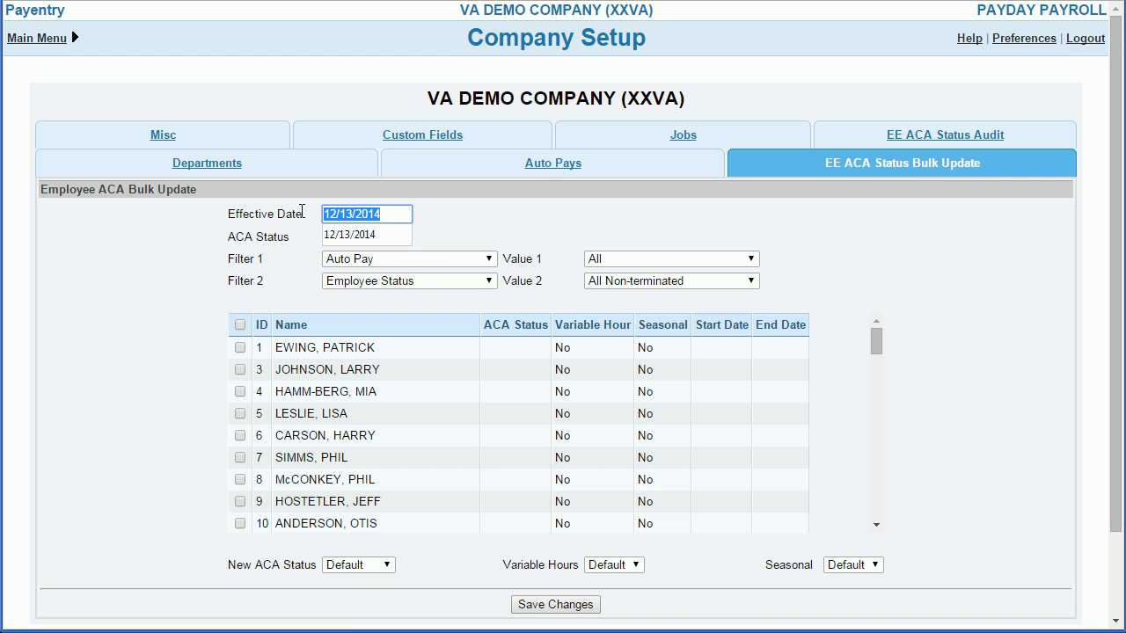
type("01/01/2014")
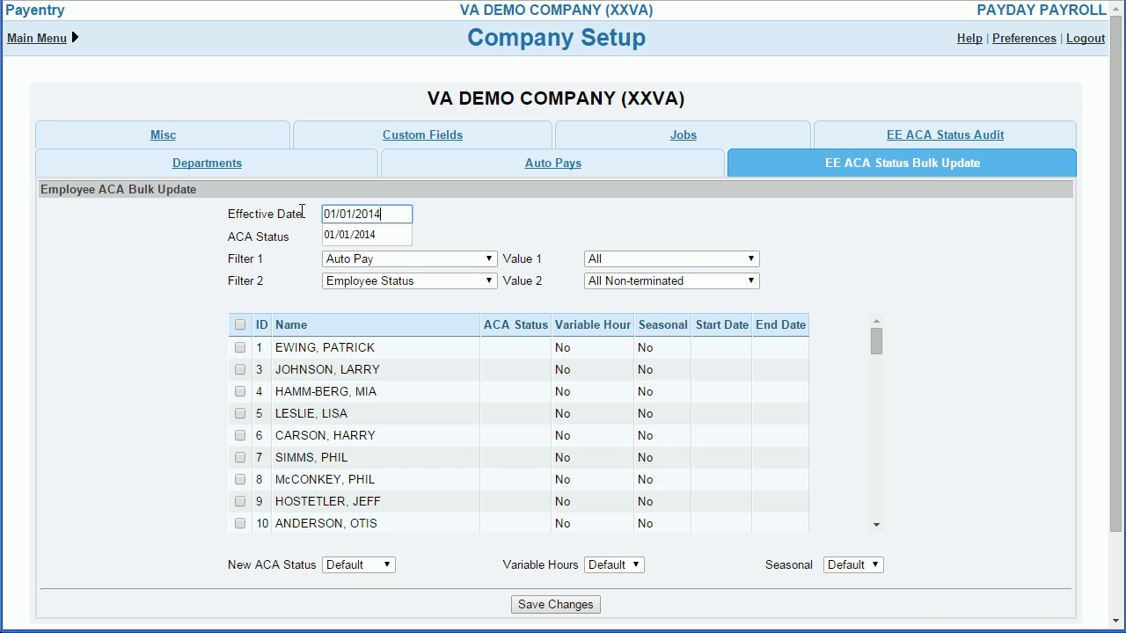
left_click(301, 212)
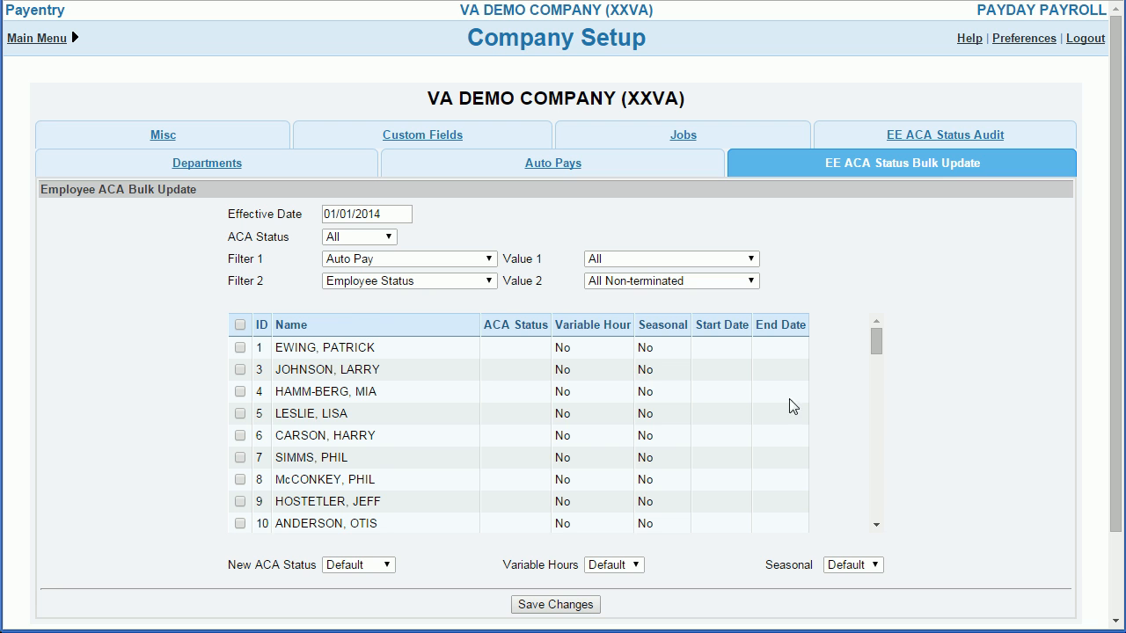
Step: Filter the bulk update's employee list by Auto Pay with the value Salary
left_click_drag(877, 360, 868, 322)
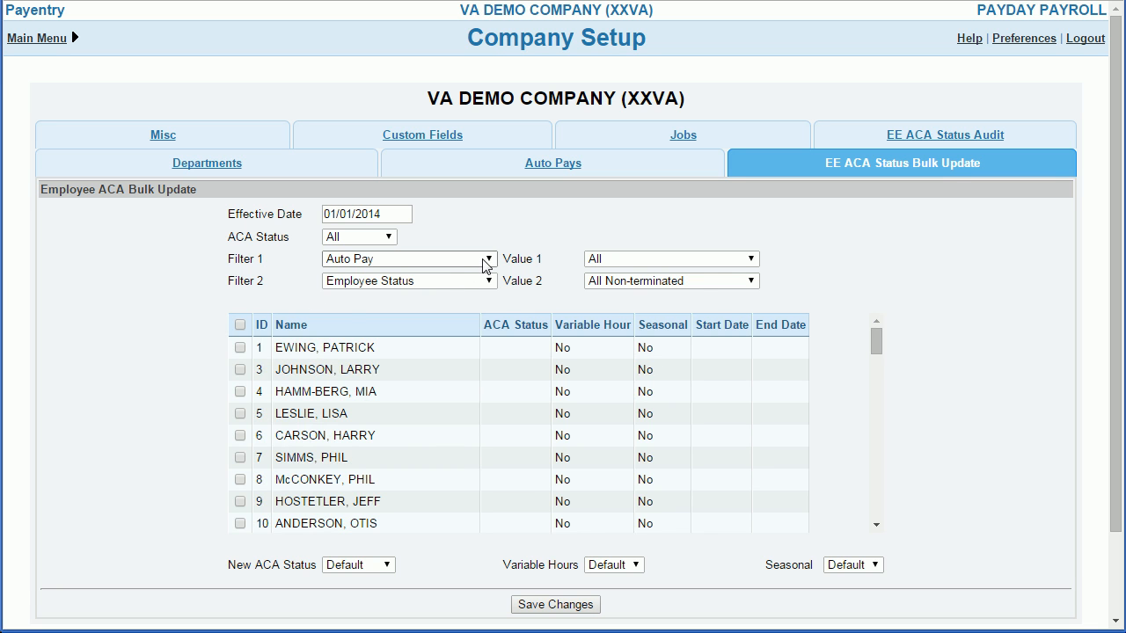
left_click(729, 261)
left_click(668, 299)
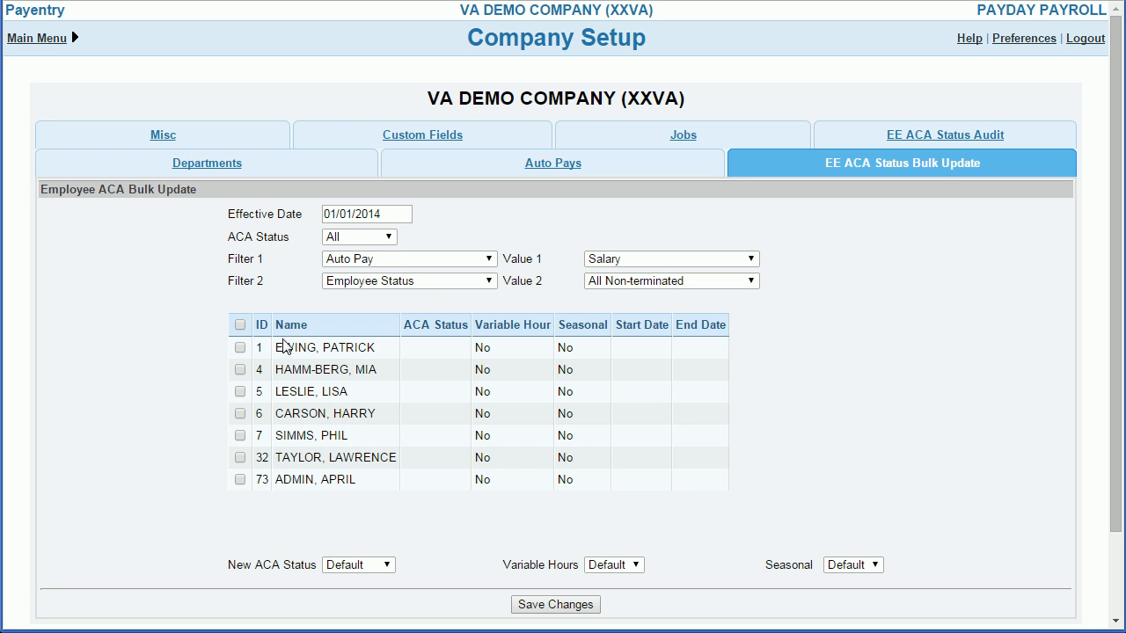
Step: Change Filter 1 to Employment Type with the value F - Full Time
left_click(485, 262)
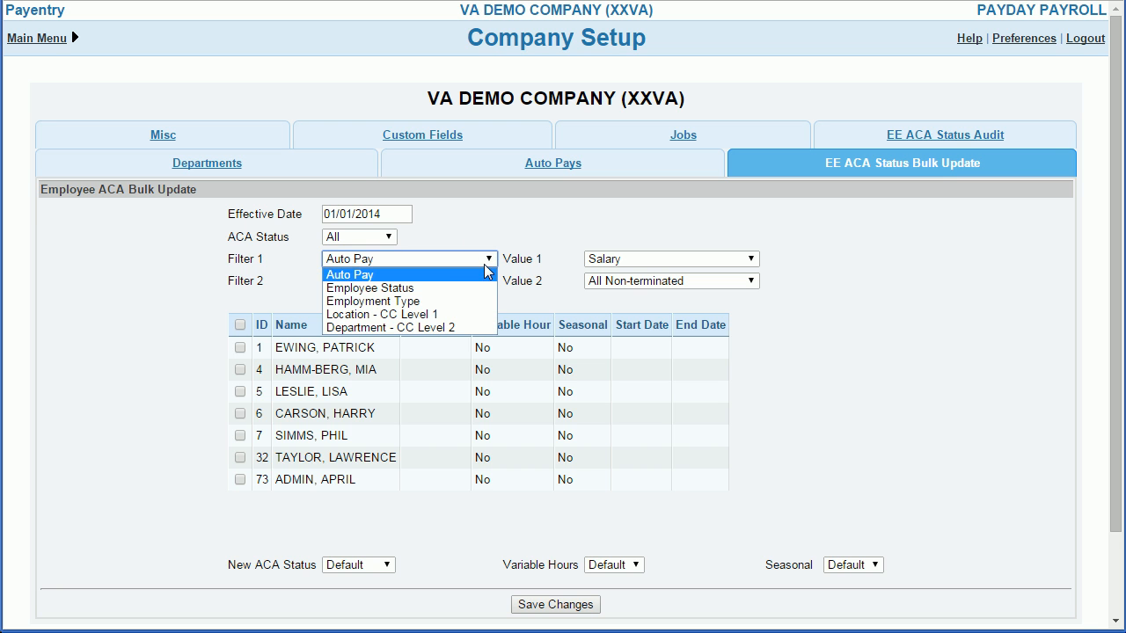
left_click(437, 302)
left_click(689, 262)
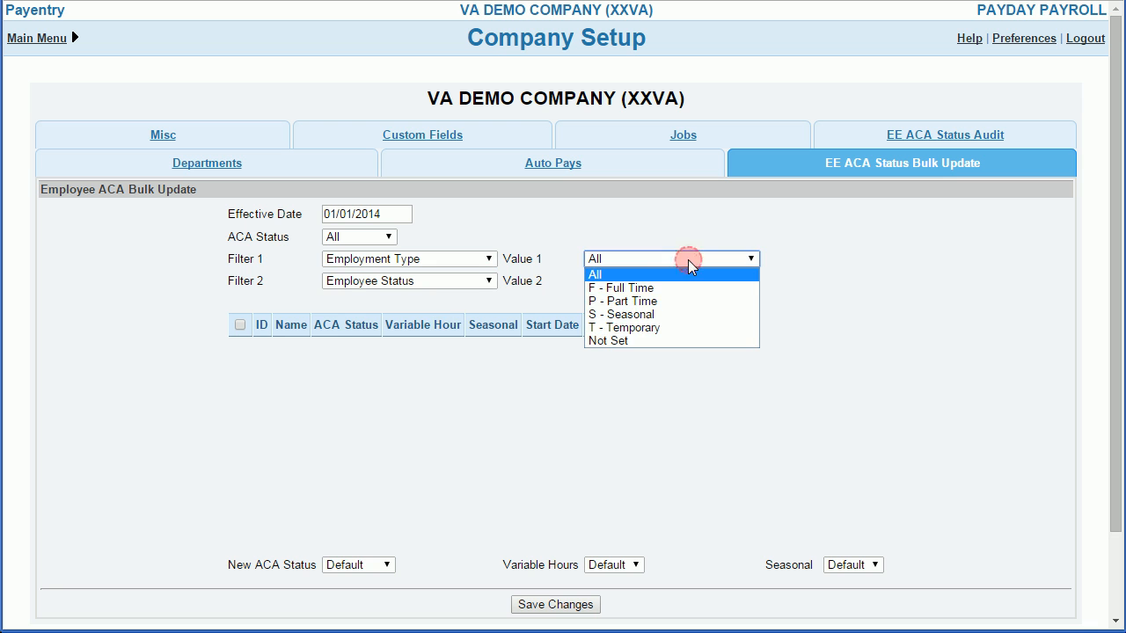
left_click(655, 289)
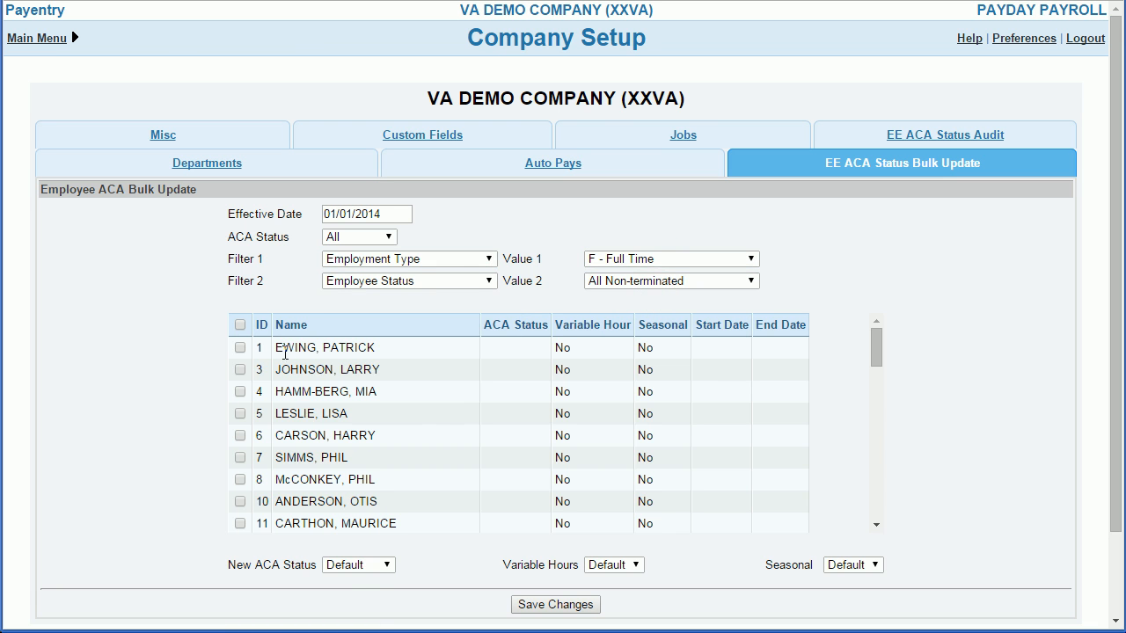
Step: Select all the listed full-time employees, set their new ACA status to Full Time, save, and review the updated list
left_click(240, 325)
left_click(371, 568)
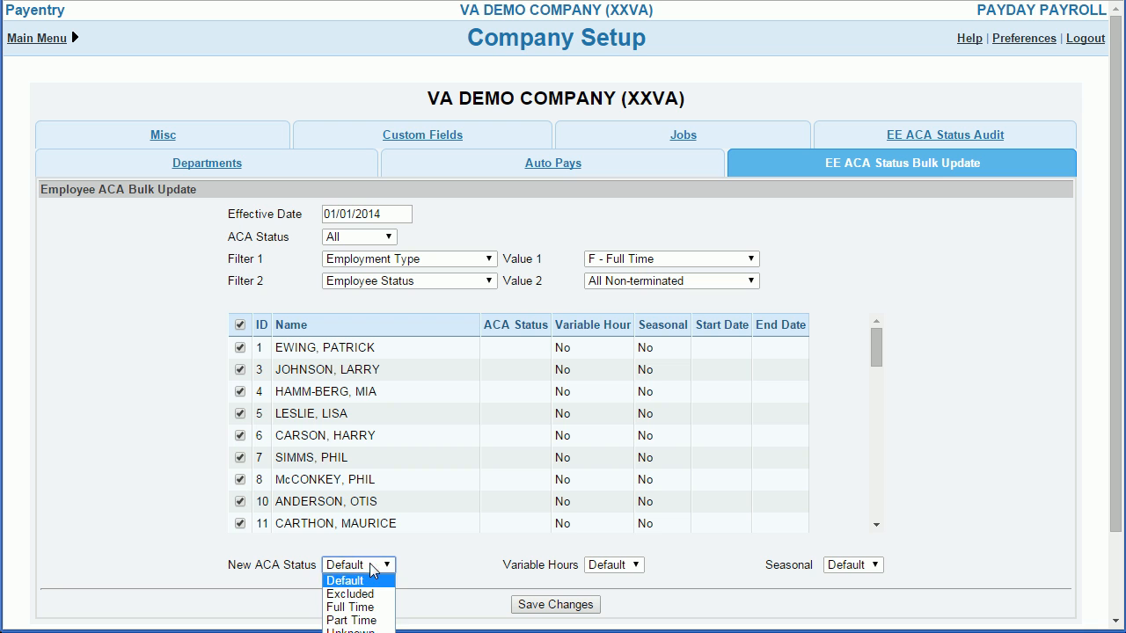
left_click(364, 608)
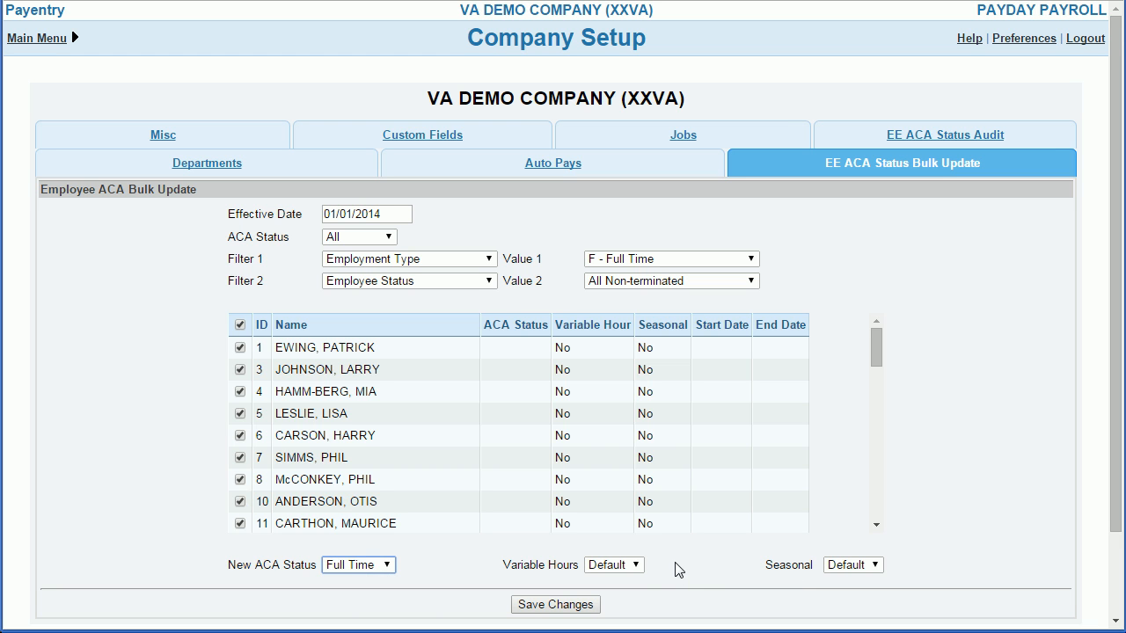
left_click(634, 567)
left_click(675, 576)
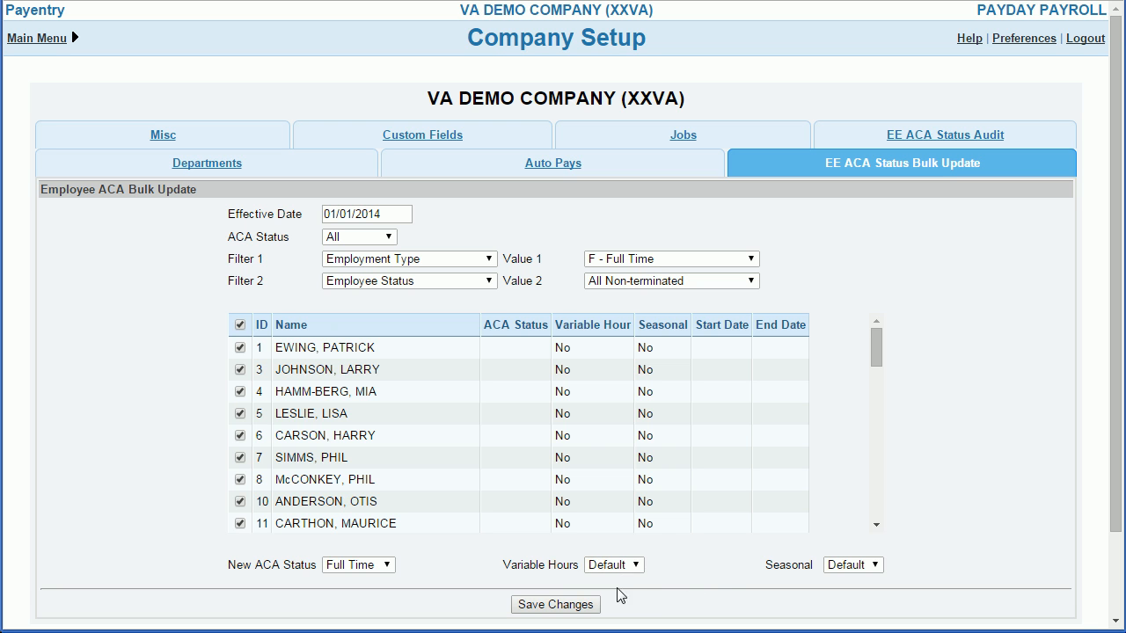
left_click(558, 600)
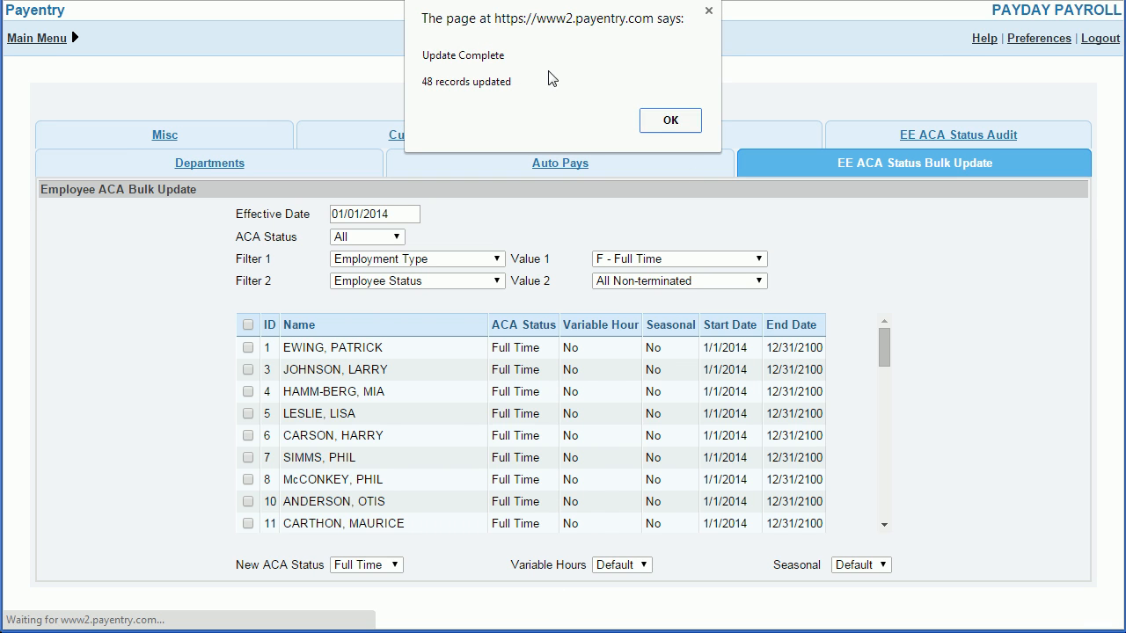
left_click(670, 120)
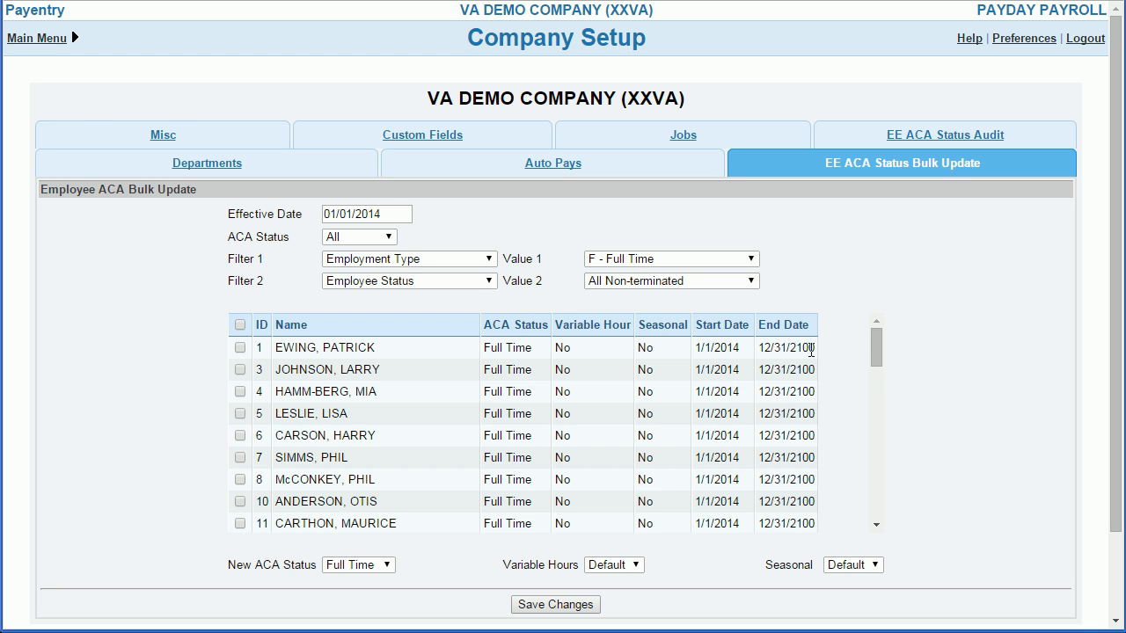
left_click_drag(875, 348, 868, 509)
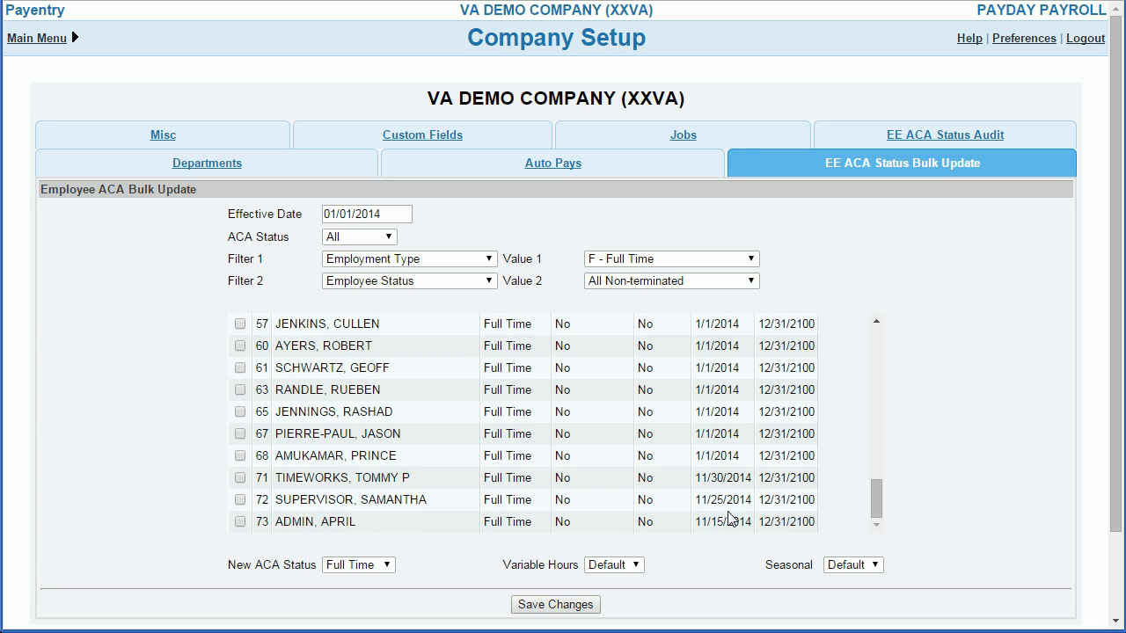
Step: Filter the list to P - Part Time employees and save Part Time as the new ACA status for all of them
left_click(750, 258)
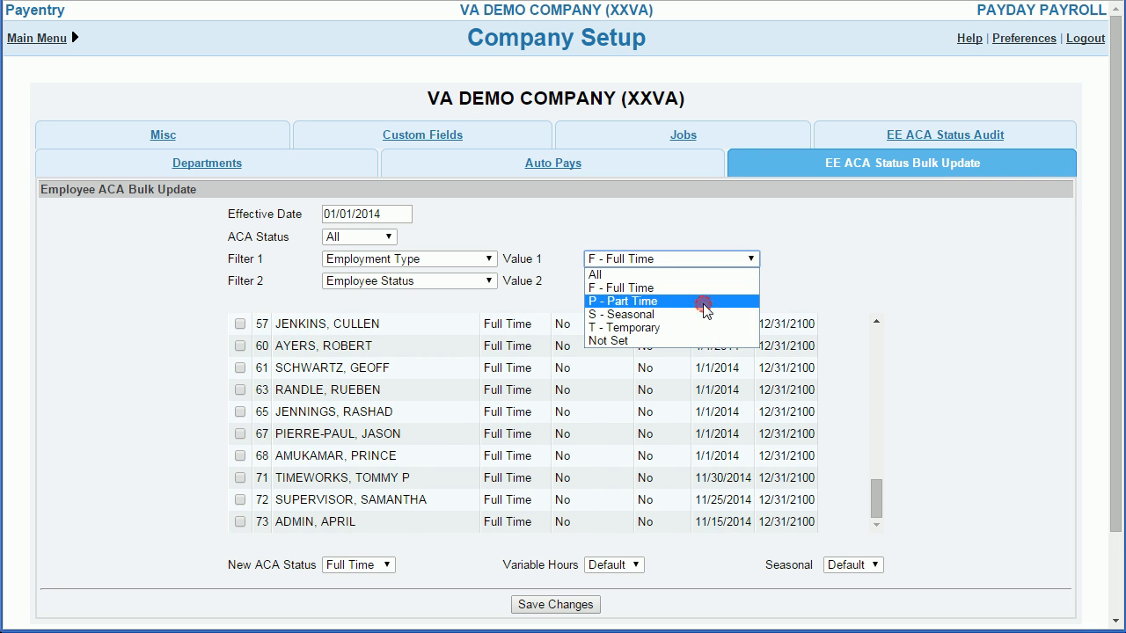
left_click(704, 302)
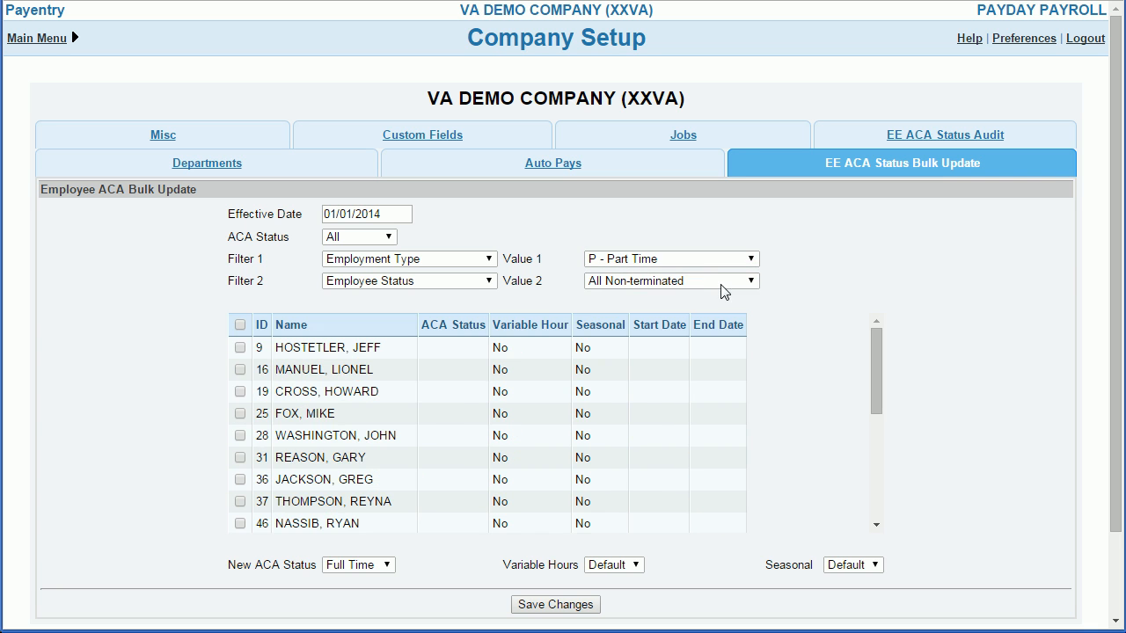
left_click(240, 325)
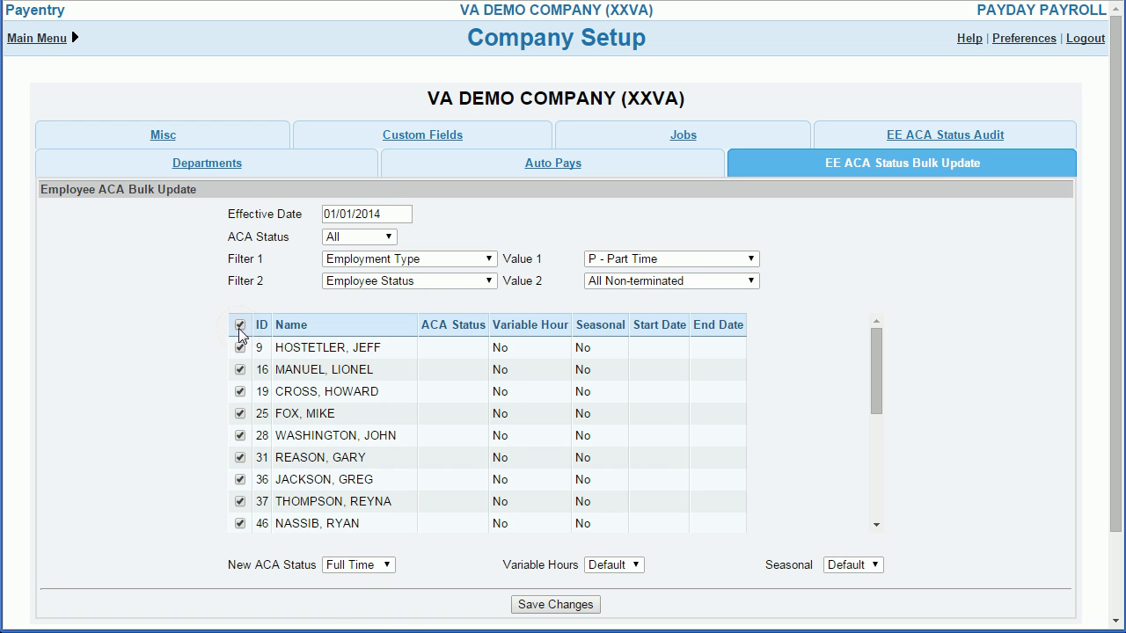
left_click(361, 565)
left_click(355, 619)
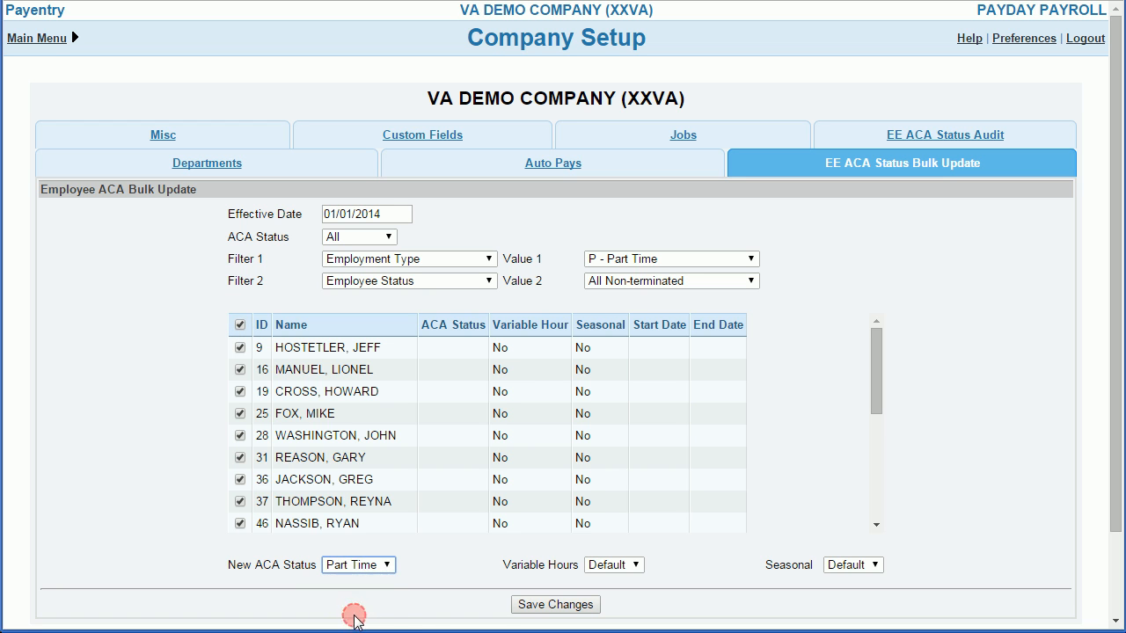
left_click(574, 608)
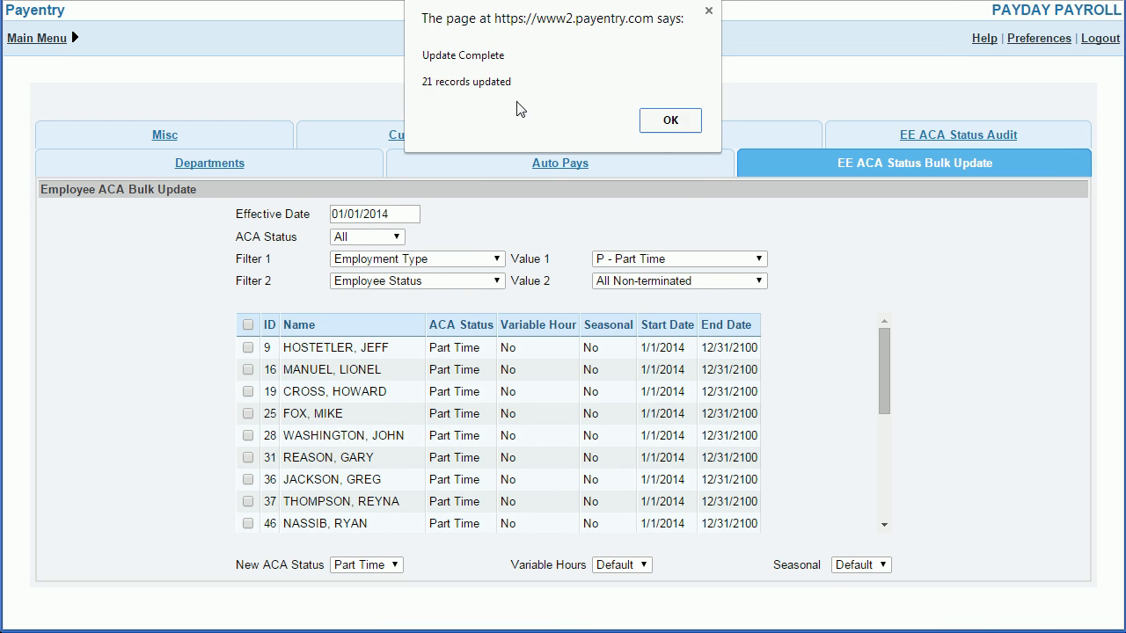
left_click(674, 120)
left_click_drag(877, 359, 880, 314)
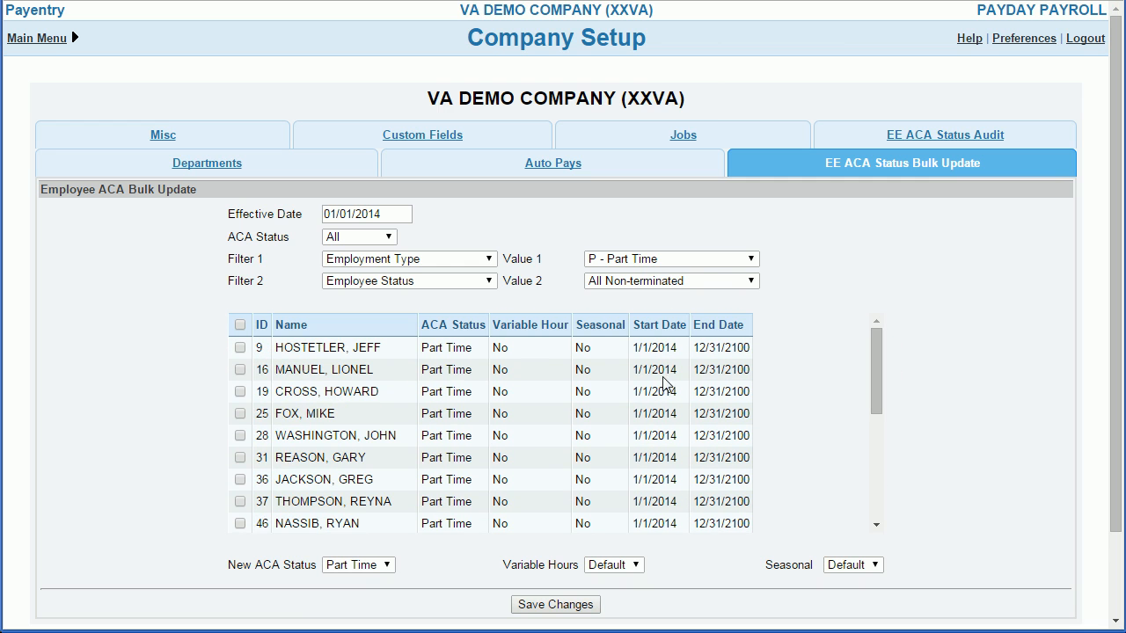
Step: Filter the list to S - Seasonal employees and select all of them
left_click(718, 256)
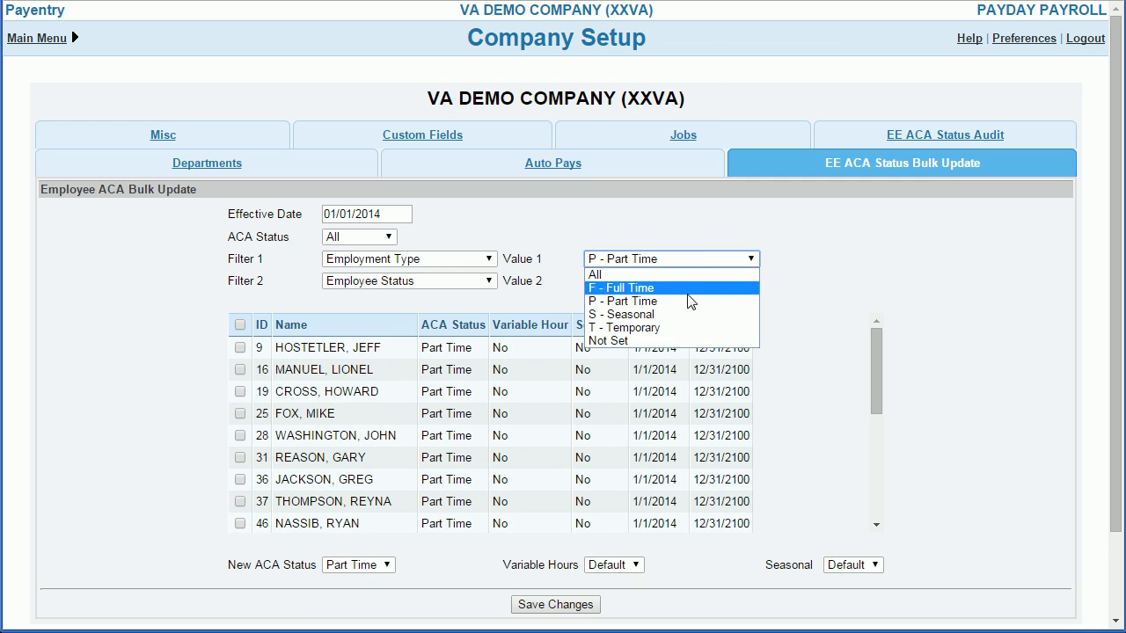
left_click(680, 315)
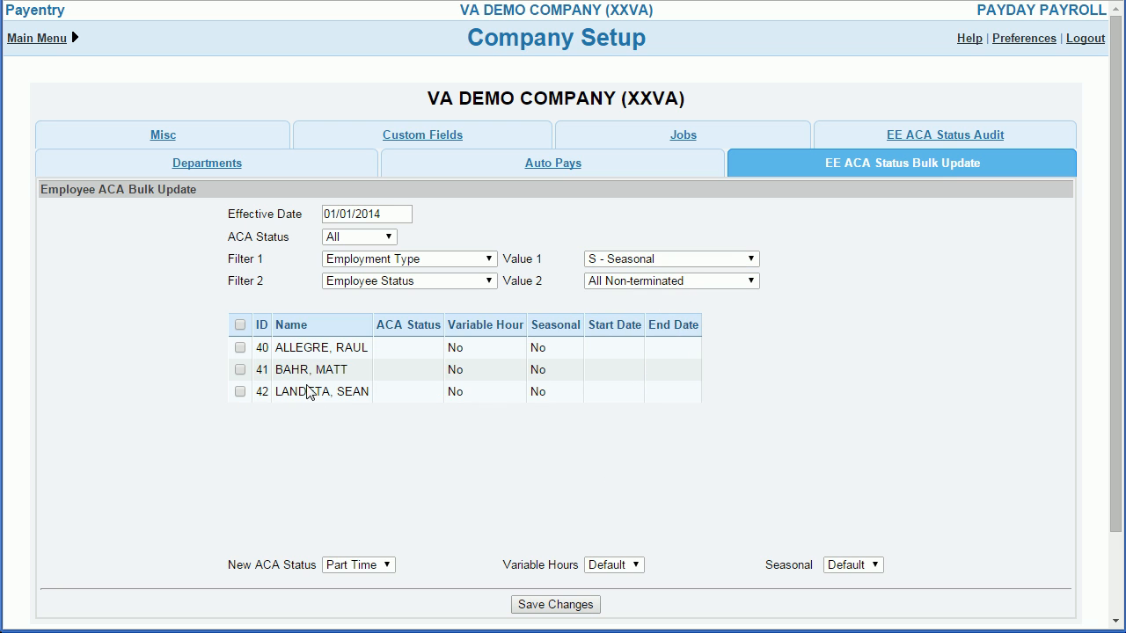
left_click(239, 324)
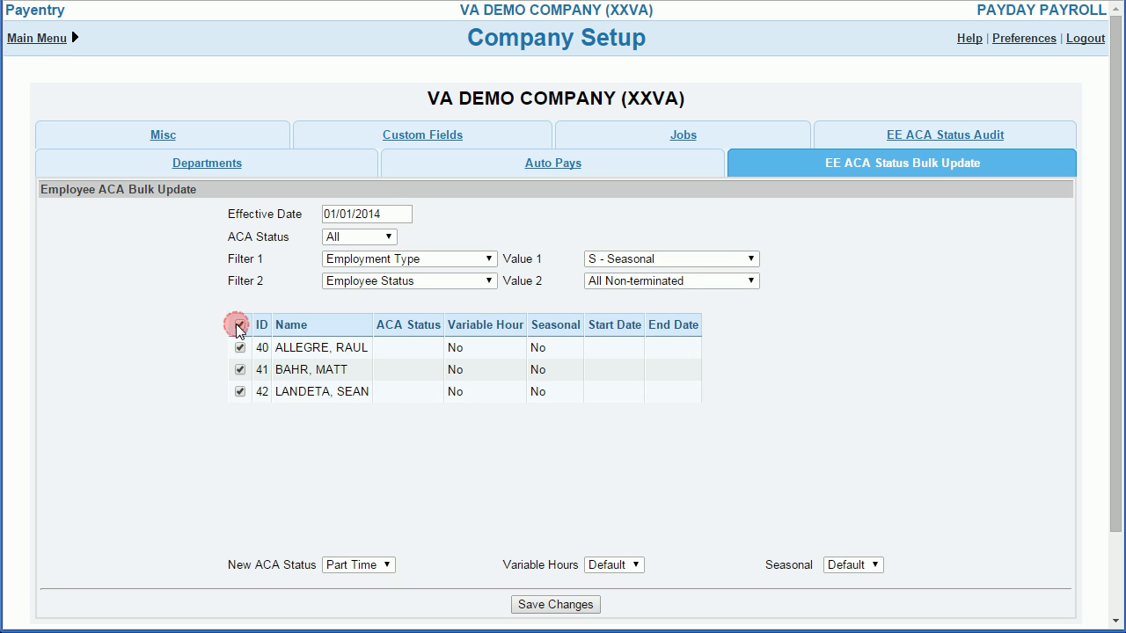
Step: Set the selected seasonal employees' new ACA status to Unknown with Variable Hours Yes and Seasonal Yes, and save the changes
left_click(378, 566)
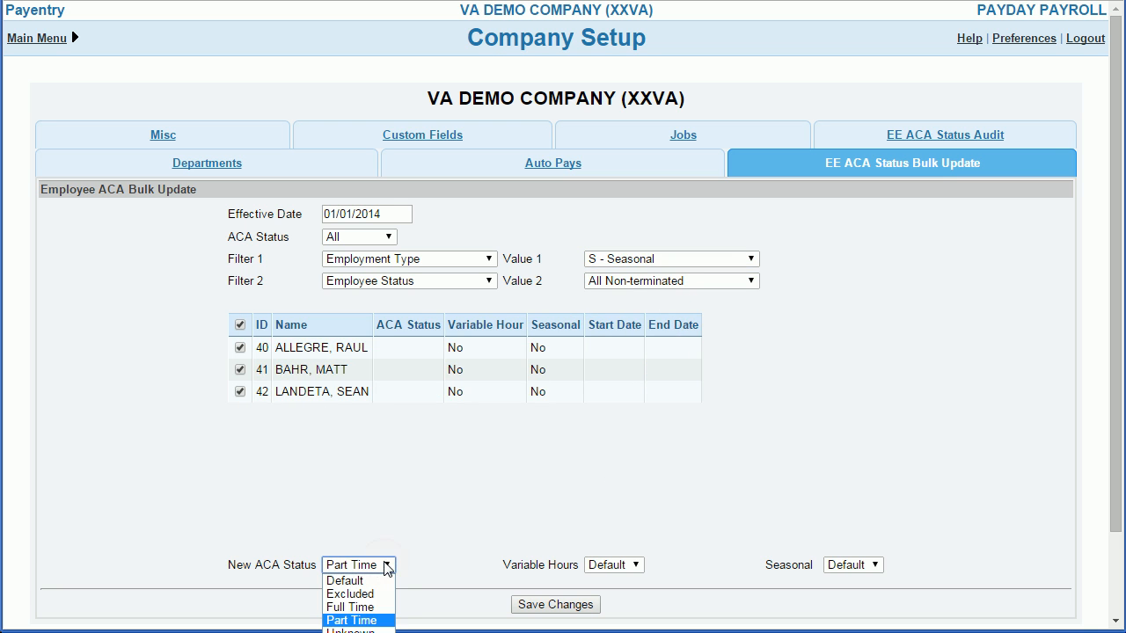
left_click(356, 630)
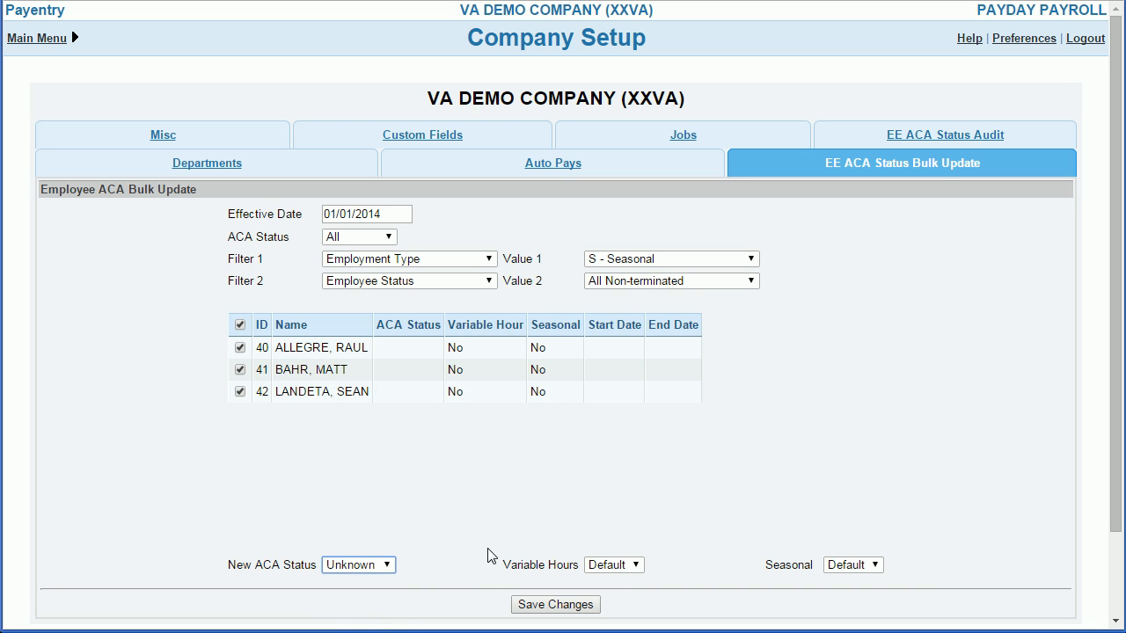
left_click(626, 568)
left_click(619, 596)
left_click(857, 568)
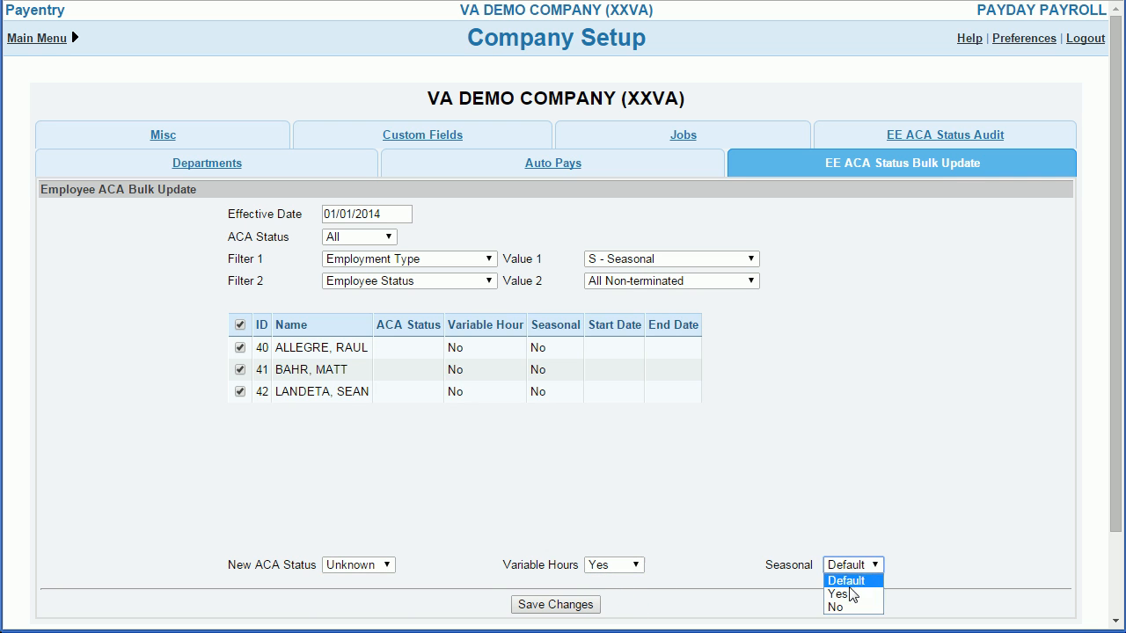
left_click(849, 595)
left_click(561, 604)
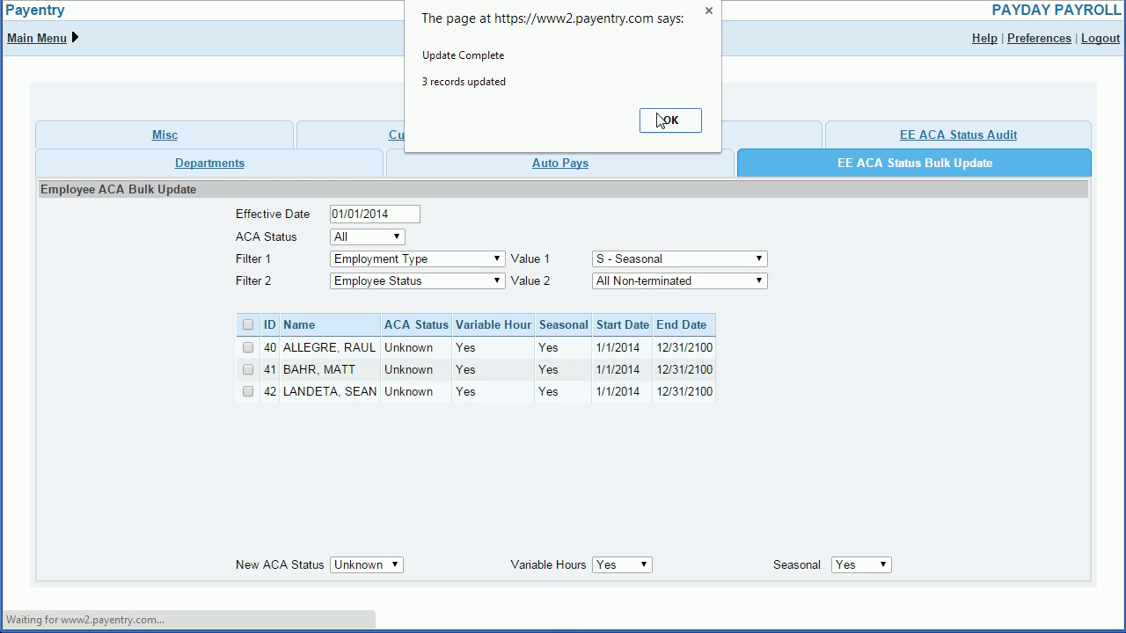
left_click(666, 121)
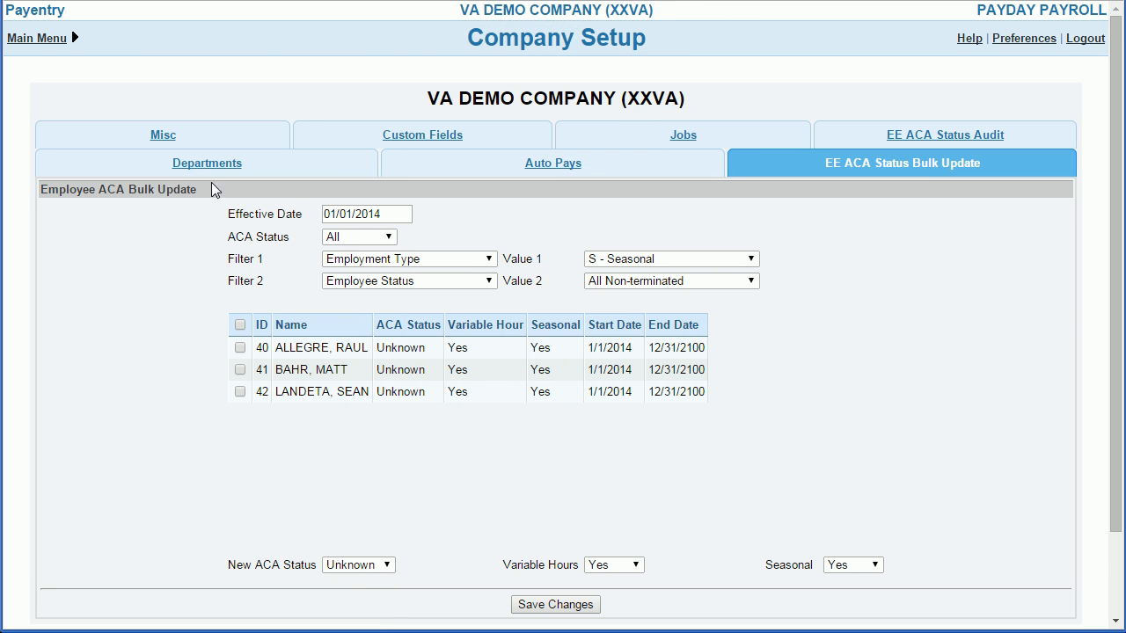
Step: Open the fourth employee's record from the Employee Information list and check the assigned ACA status code and start date
left_click(39, 42)
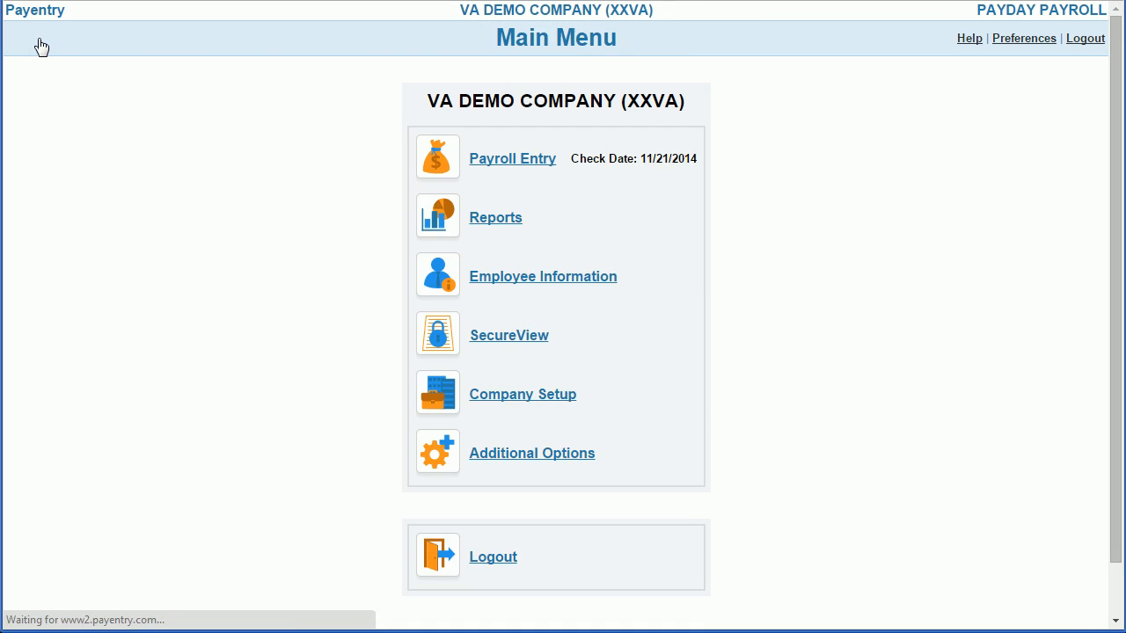
left_click(525, 278)
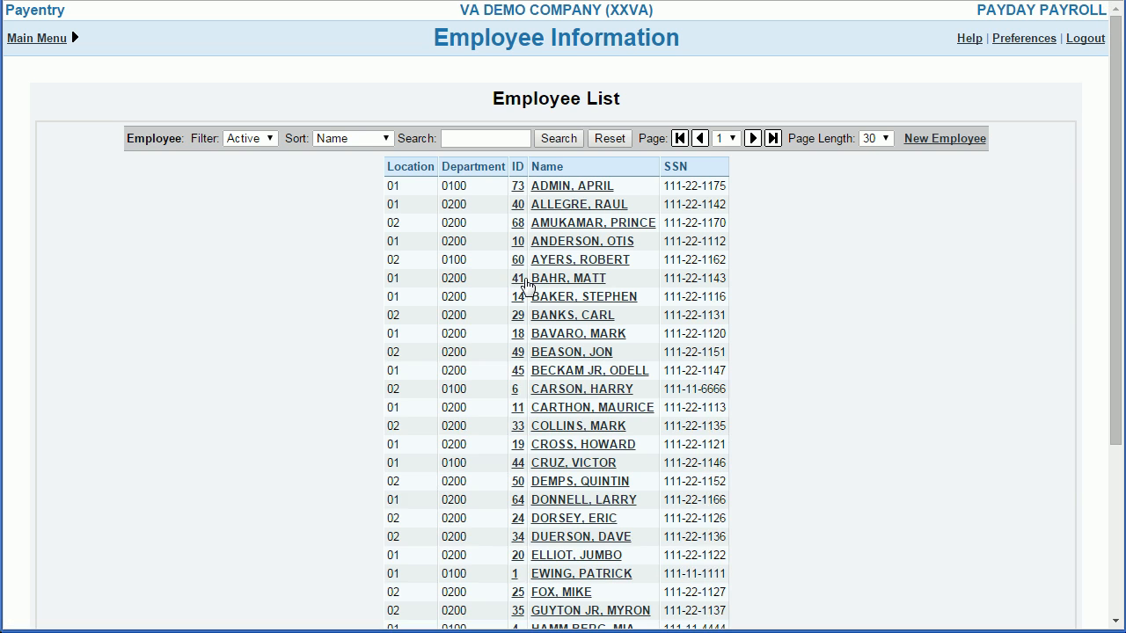
left_click(558, 249)
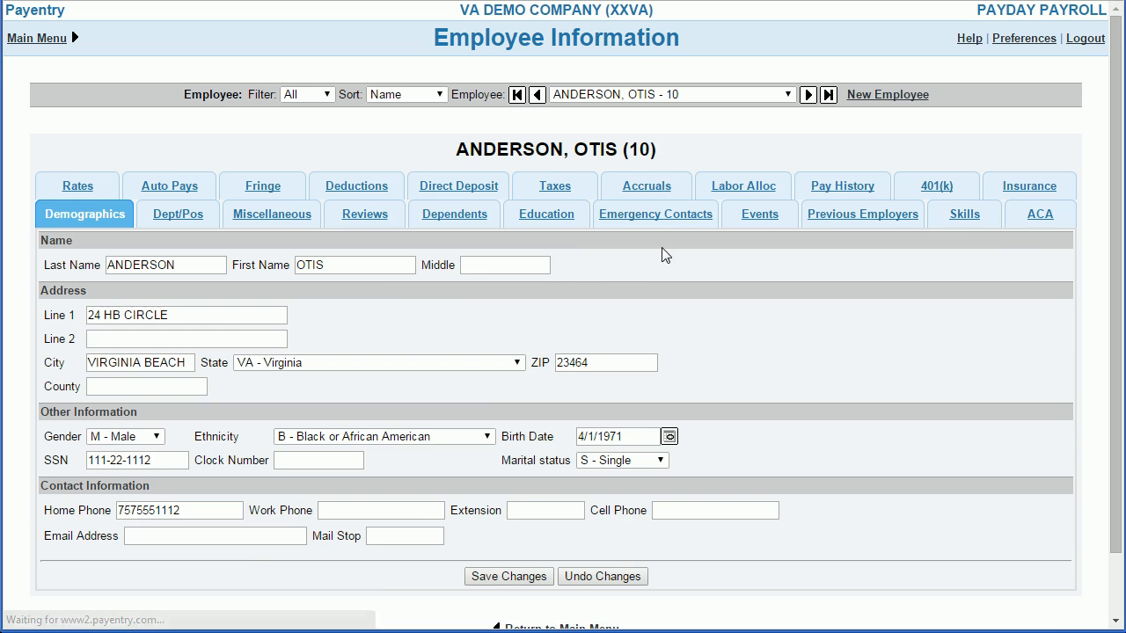
left_click(1037, 216)
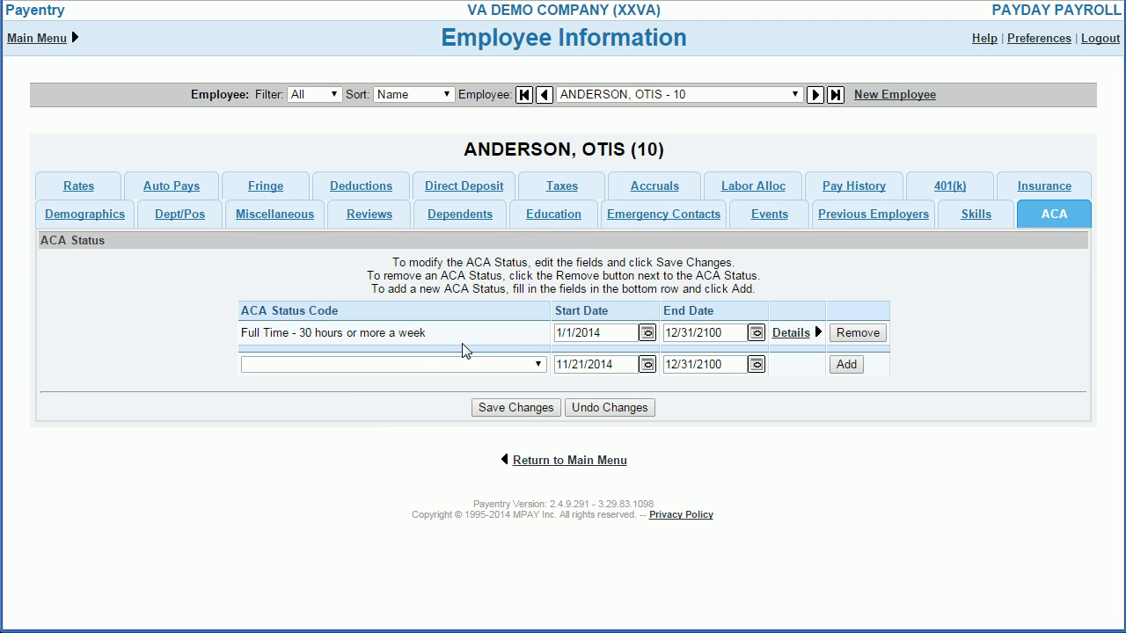
left_click_drag(600, 334, 539, 337)
left_click(512, 297)
Step: Switch to the first seasonal employee's ACA record, review the variable hour and seasonal details, and return to the main menu
left_click(651, 95)
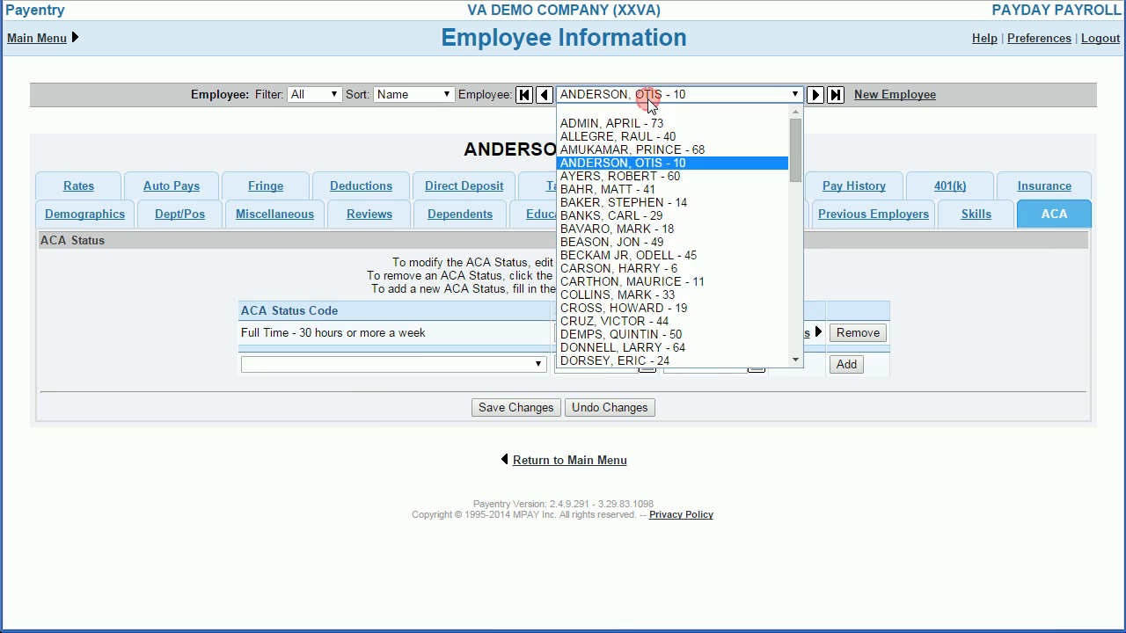
left_click(635, 137)
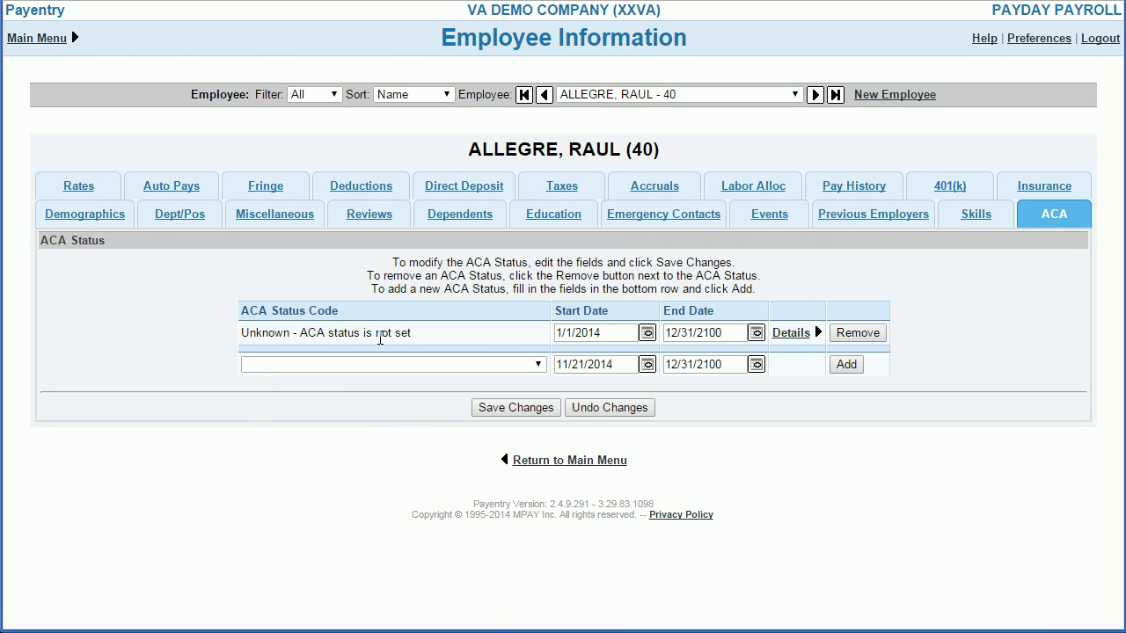
left_click(802, 334)
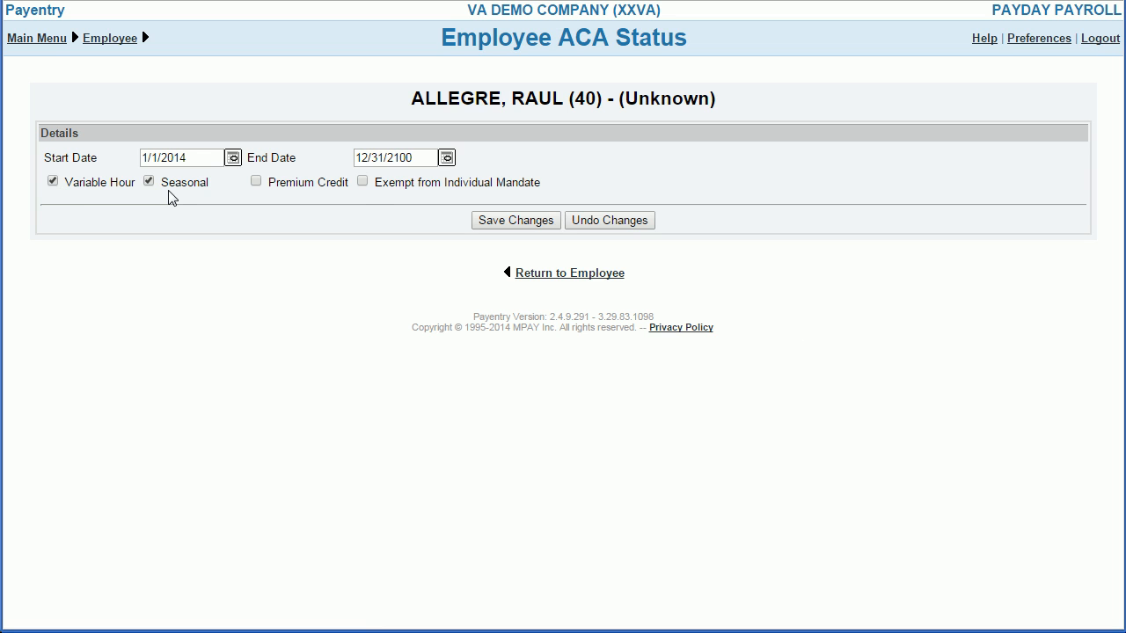
left_click(42, 39)
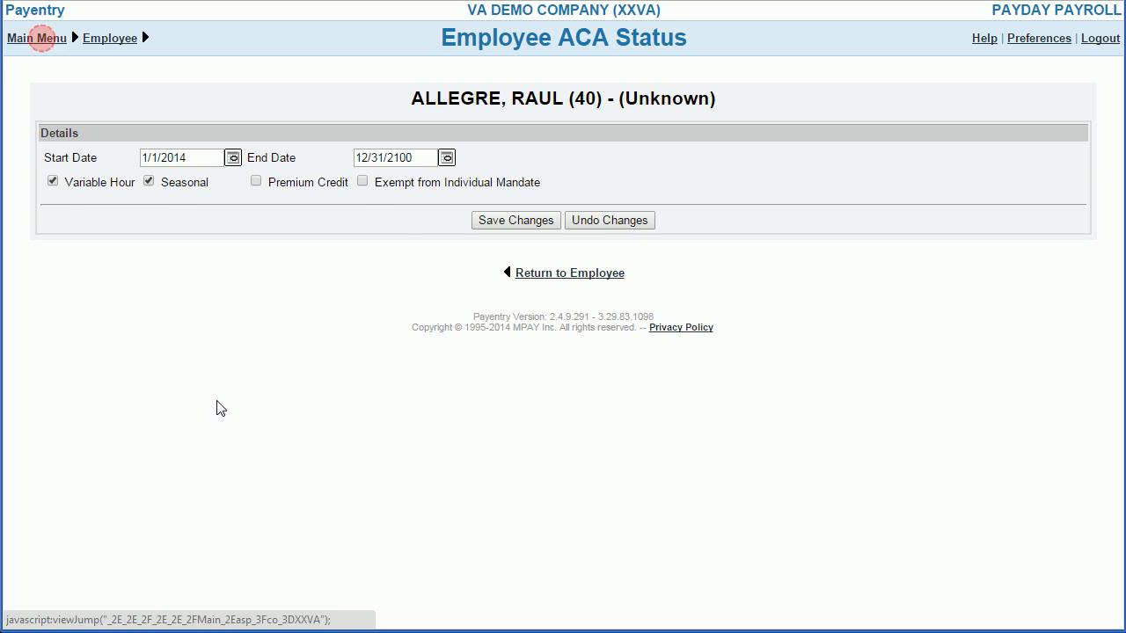